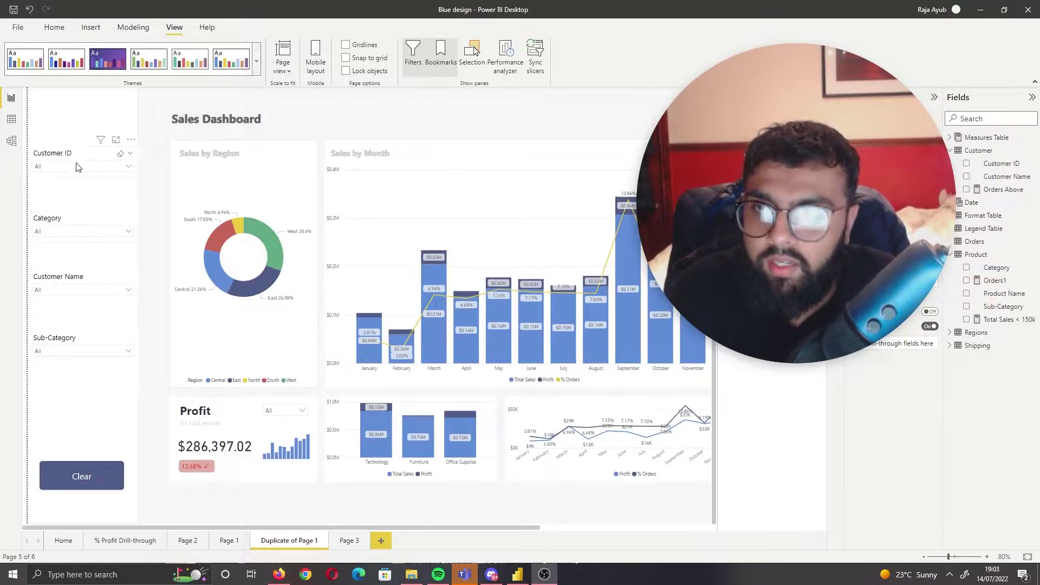
Step: Filter to Office Supplies with Art, Envelopes, Paper and Supplies, then reset all slicers with Clear
{"action": "left_click", "coordinate": [63, 231]}
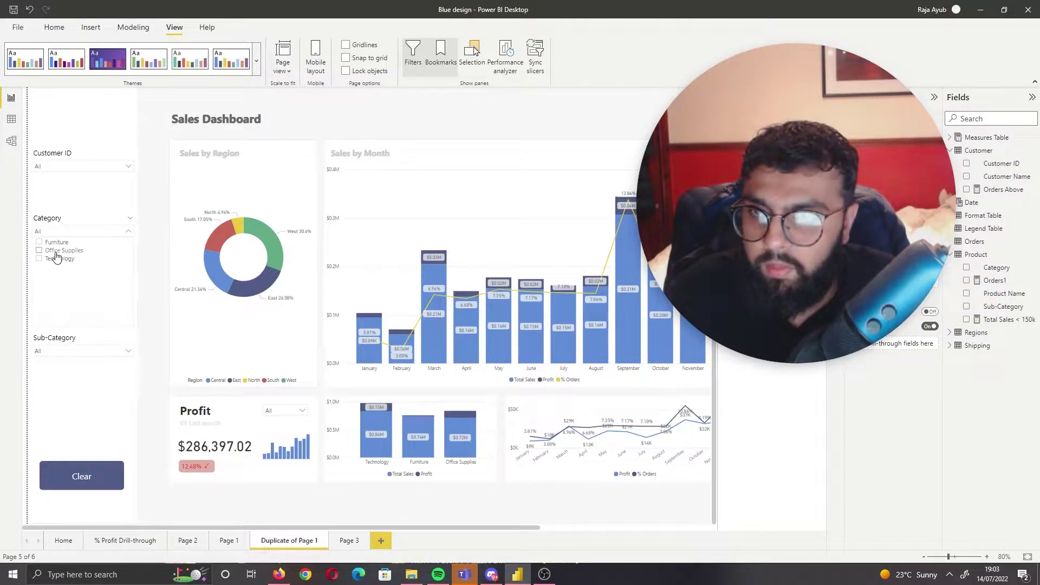
{"action": "left_click", "coordinate": [55, 250]}
{"action": "left_click", "coordinate": [70, 350]}
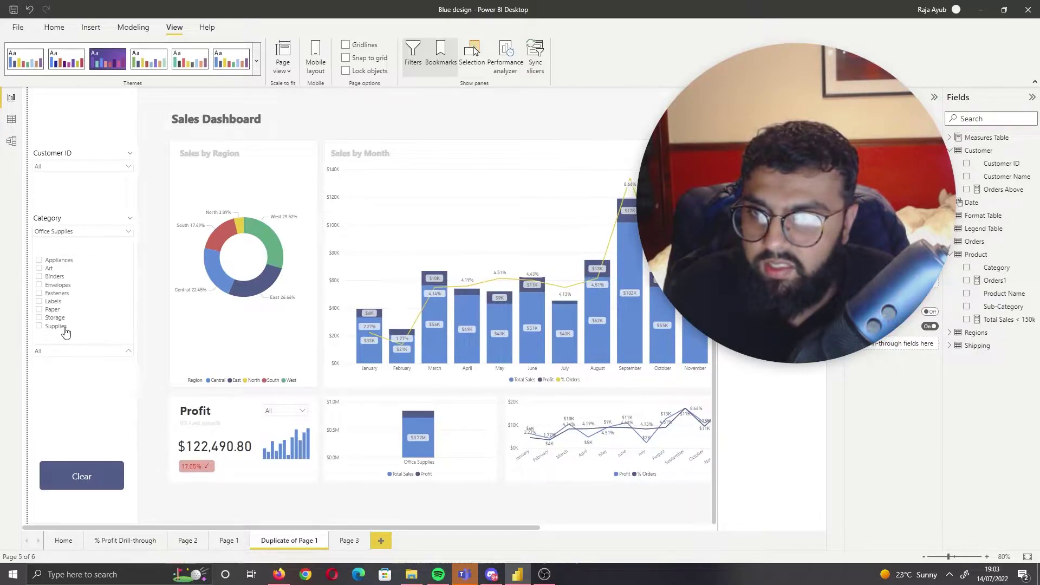
{"action": "left_click", "coordinate": [53, 309], "text": "ctrl"}
{"action": "left_click", "coordinate": [54, 326], "text": "ctrl"}
{"action": "left_click", "coordinate": [54, 285], "text": "ctrl"}
{"action": "left_click", "coordinate": [49, 268], "text": "ctrl"}
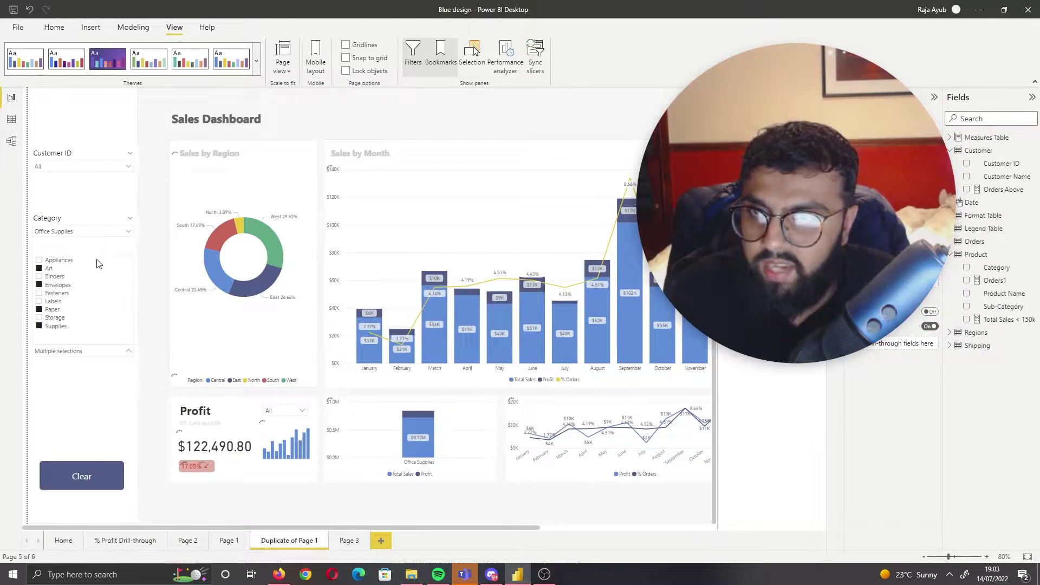
{"action": "left_click", "coordinate": [113, 350]}
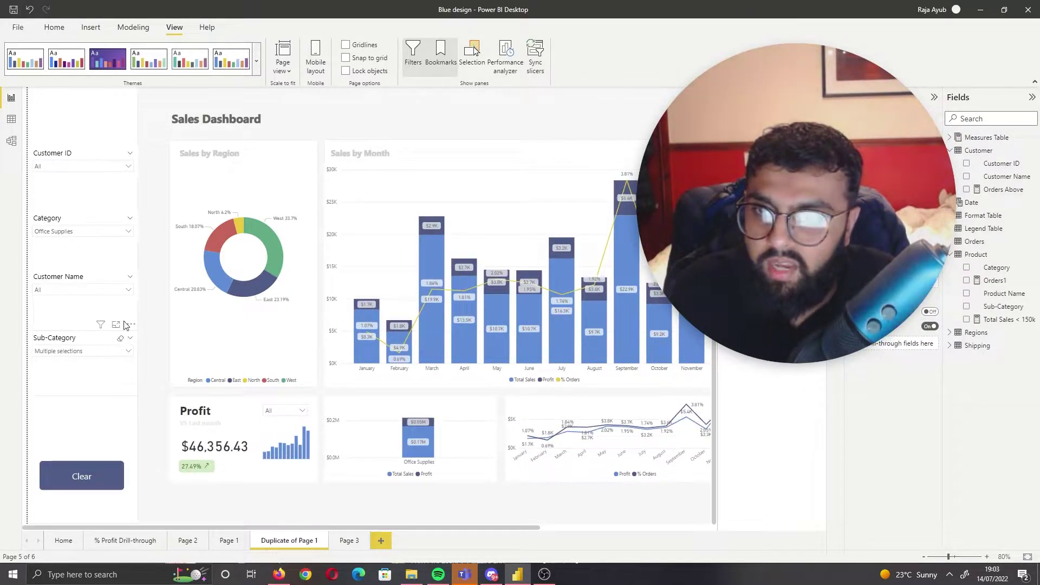
{"action": "left_click", "coordinate": [84, 474], "text": "ctrl"}
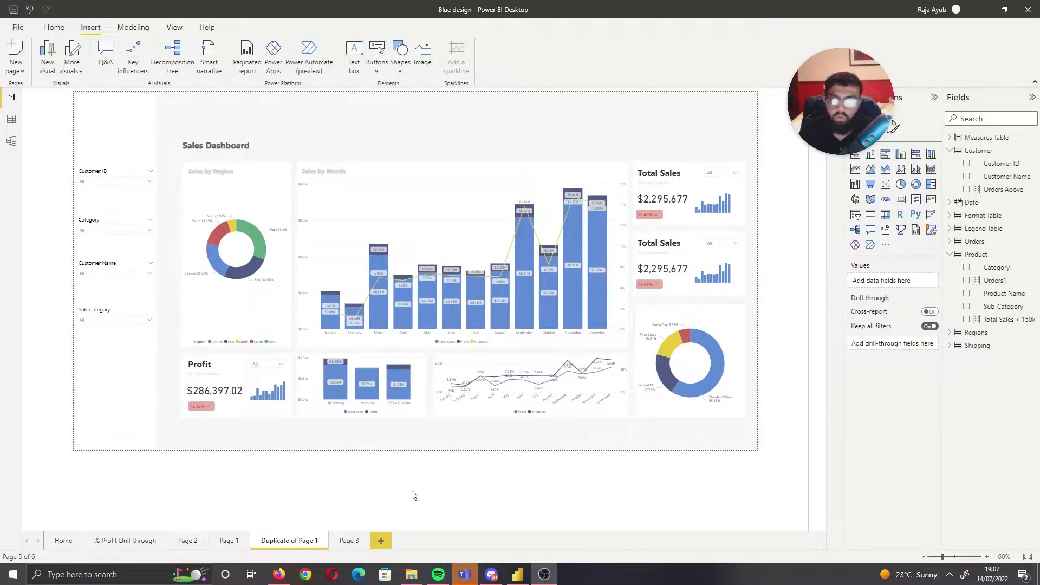
Step: Duplicate the Sub-Category slicer below itself and switch the copy's field to Product Name
{"action": "left_click", "coordinate": [96, 313]}
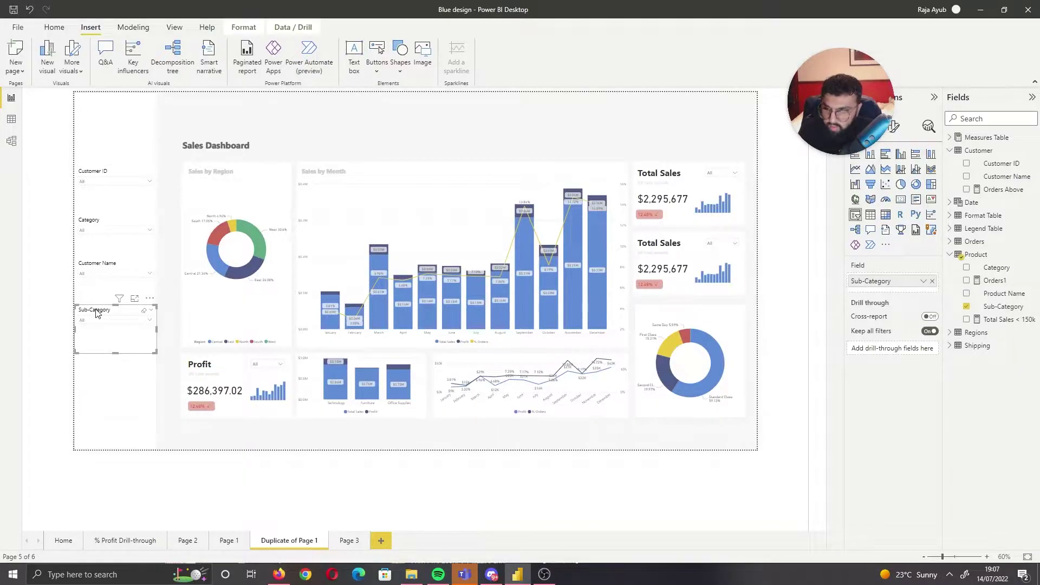
{"action": "key", "text": "ctrl+c"}
{"action": "key", "text": "ctrl+v"}
{"action": "left_click_drag", "start_coordinate": [94, 325], "coordinate": [90, 378]}
{"action": "left_click", "coordinate": [933, 282]}
{"action": "left_click", "coordinate": [966, 293]}
{"action": "left_click", "coordinate": [432, 438]}
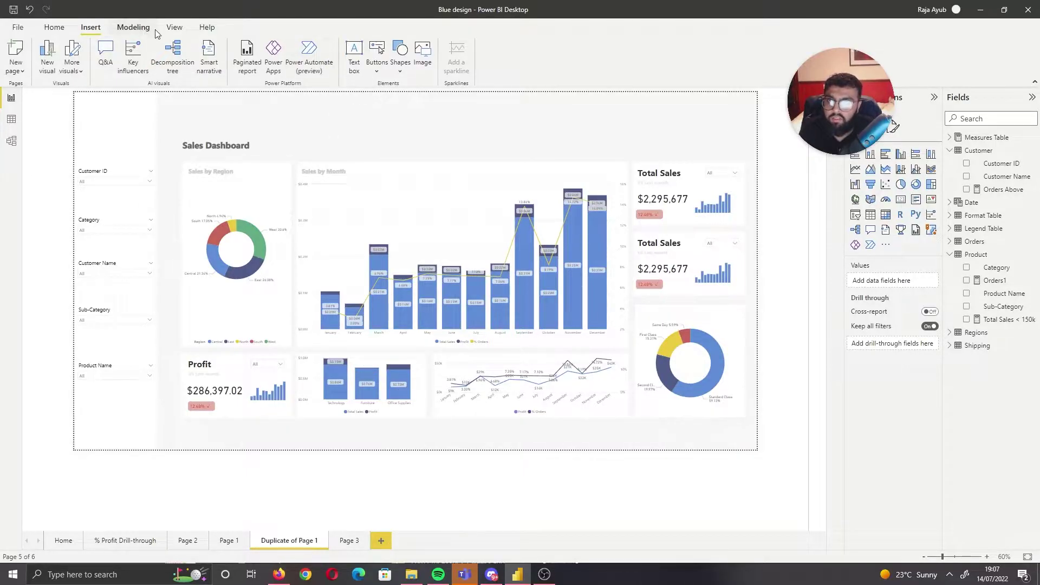
Step: Add a bookmark of the unfiltered page and name it PageFilterClear
{"action": "left_click", "coordinate": [174, 27]}
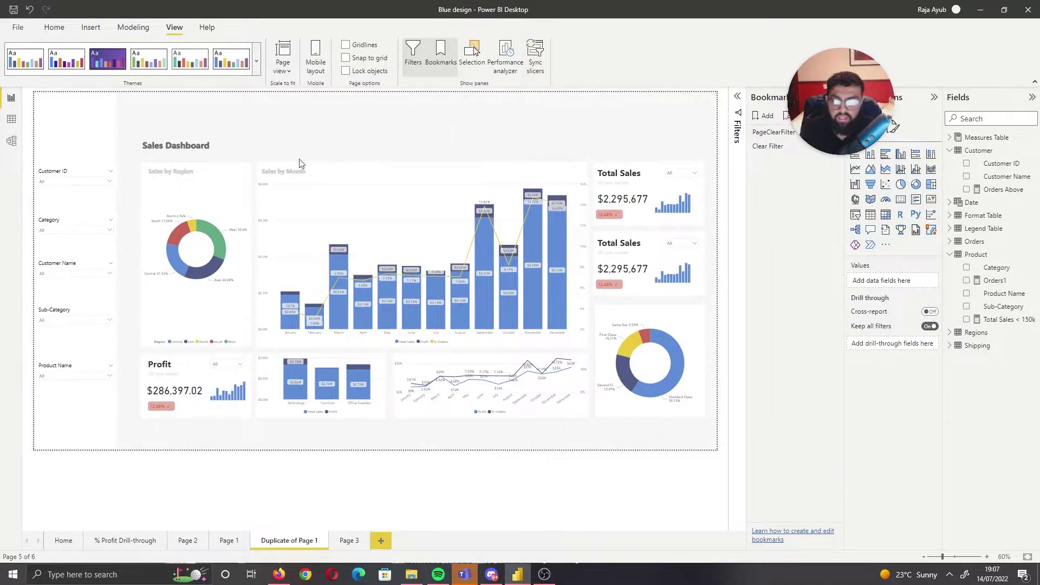
{"action": "left_click", "coordinate": [62, 181]}
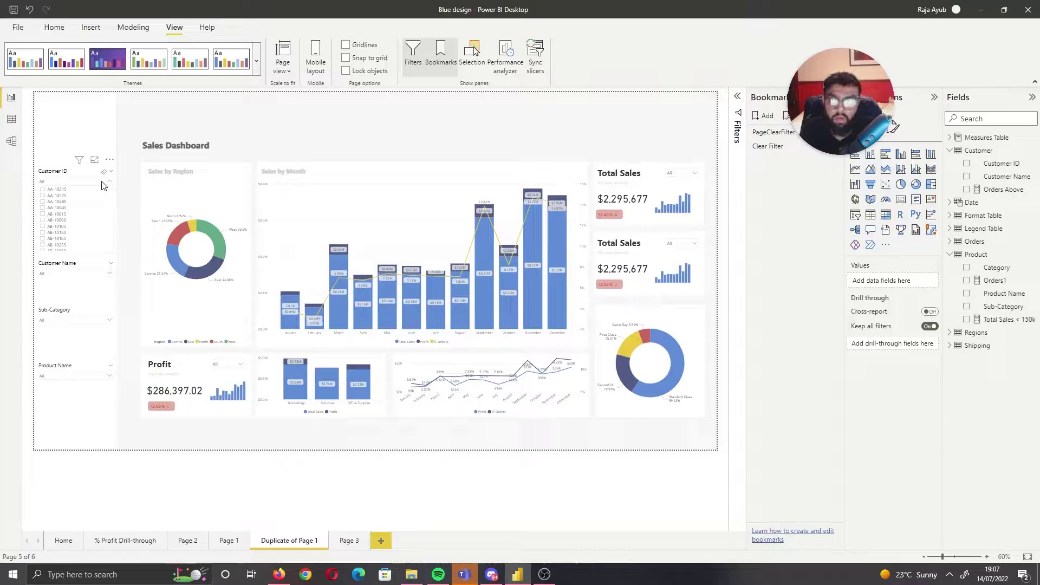
{"action": "left_click", "coordinate": [68, 182]}
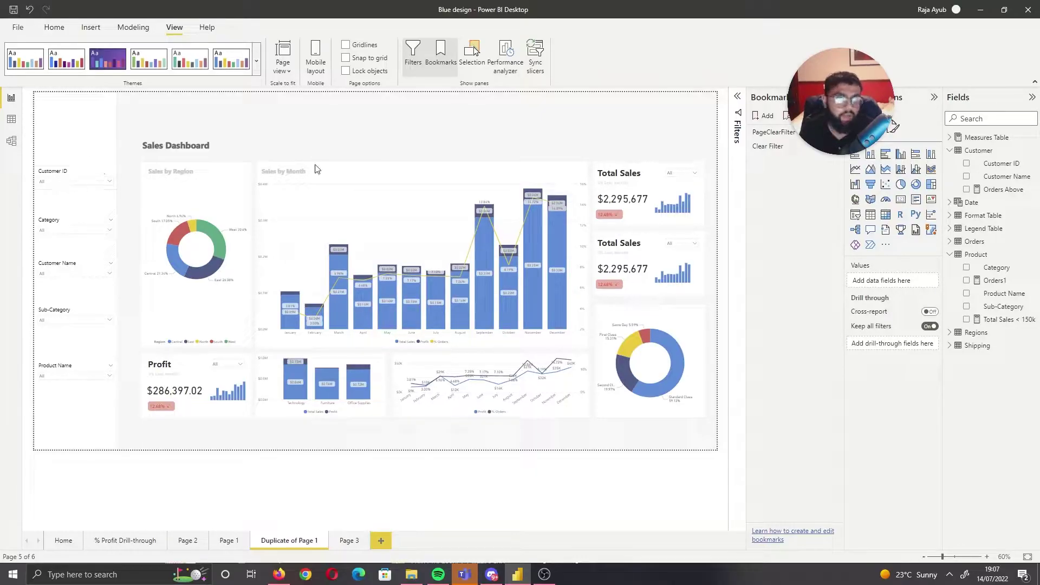
{"action": "left_click", "coordinate": [764, 115]}
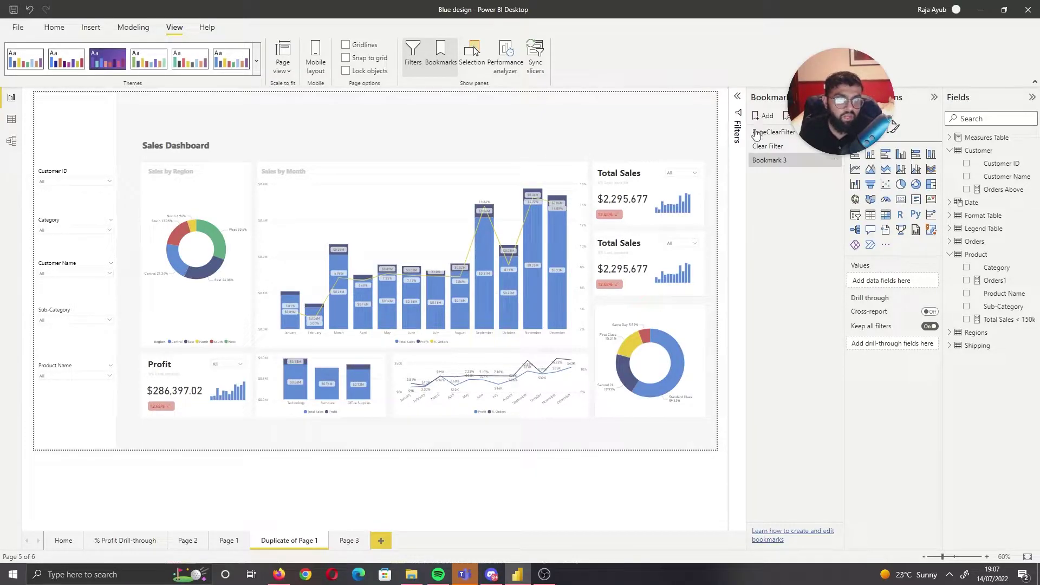
{"action": "double_click", "coordinate": [776, 161]}
{"action": "type", "text": "F"}
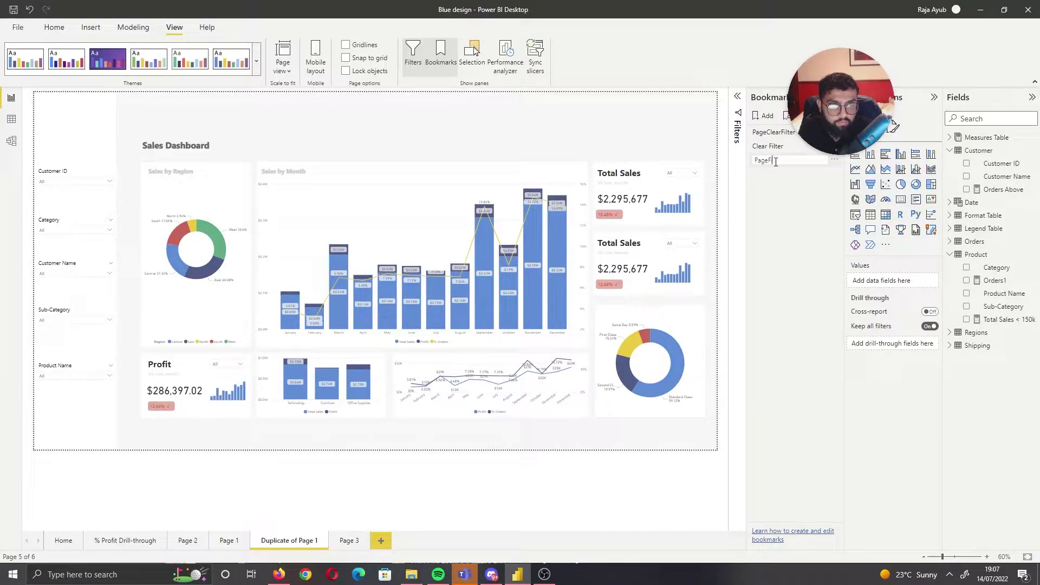
{"action": "type", "text": "ageFilterClear"}
{"action": "key", "text": "Return"}
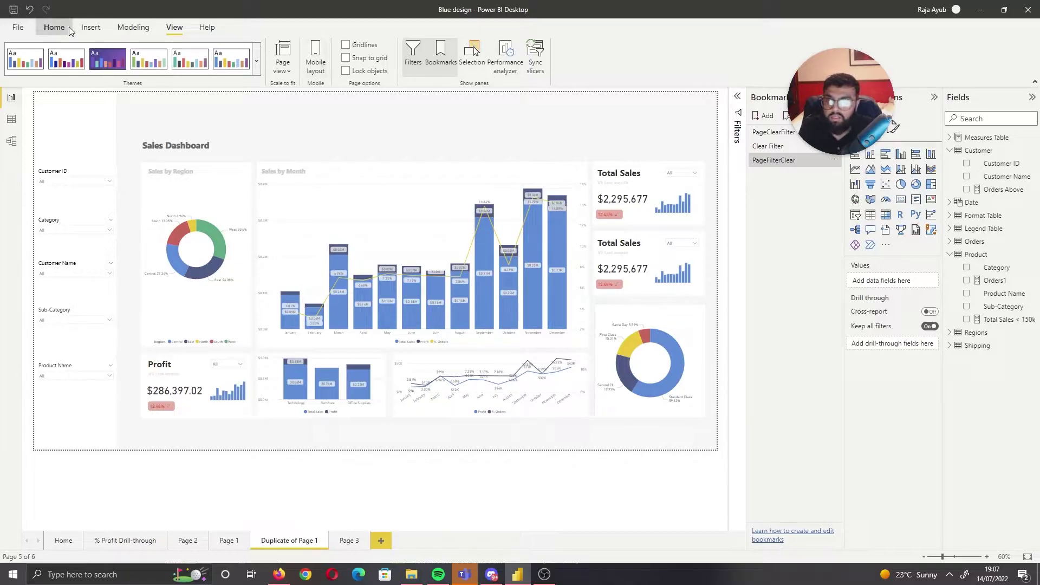
{"action": "left_click", "coordinate": [55, 27]}
Step: Insert a blank button and place it below the Product Name slicer
{"action": "left_click", "coordinate": [91, 27]}
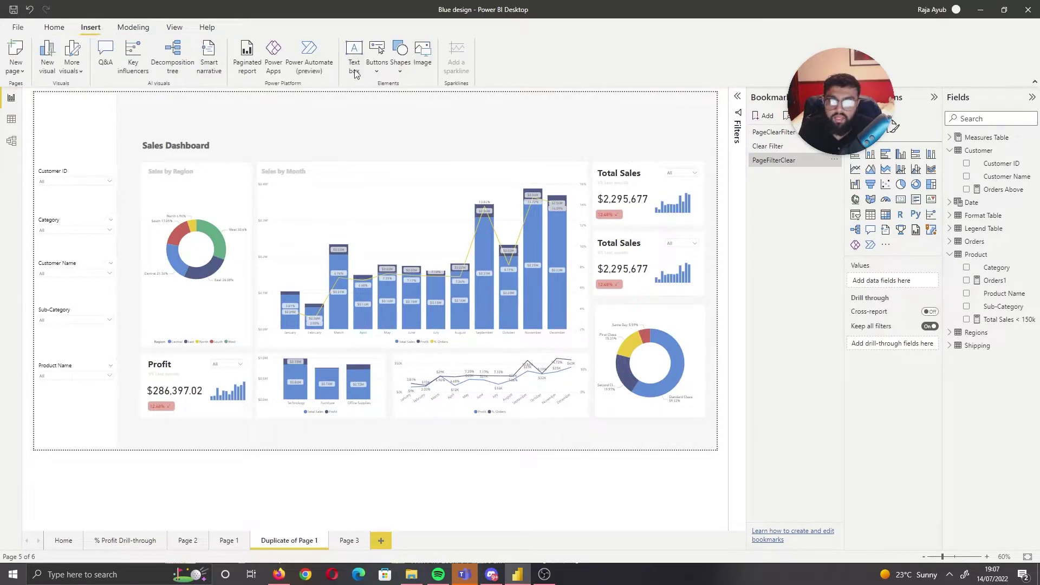
{"action": "left_click", "coordinate": [376, 61]}
{"action": "left_click", "coordinate": [405, 232]}
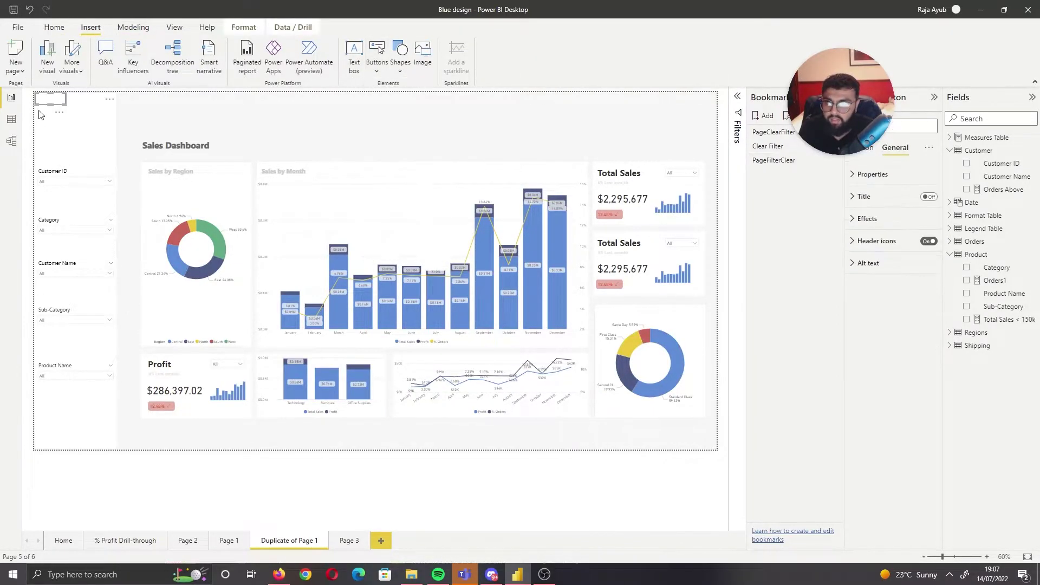
{"action": "left_click_drag", "start_coordinate": [50, 96], "coordinate": [67, 424]}
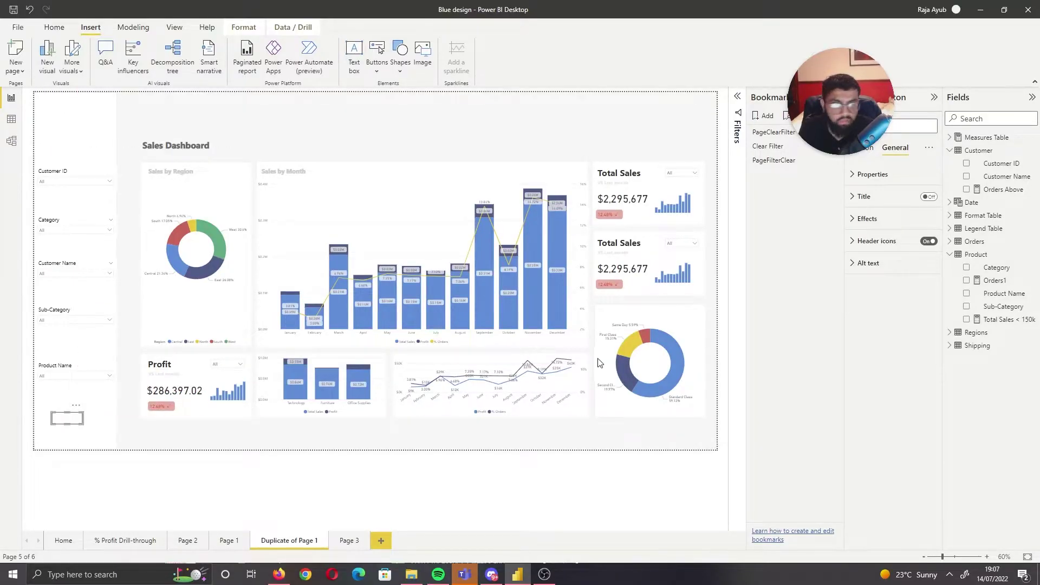
{"action": "left_click", "coordinate": [867, 148]}
Step: Turn on the button's action as type Bookmark, linked to PageFilterClear
{"action": "left_click", "coordinate": [929, 241]}
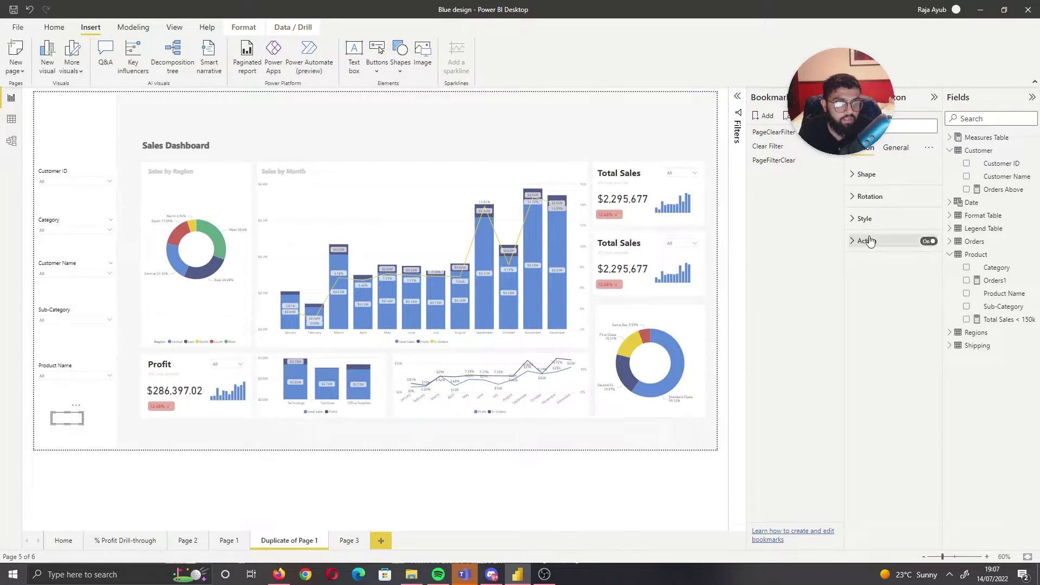
{"action": "left_click", "coordinate": [865, 240]}
{"action": "left_click", "coordinate": [888, 291]}
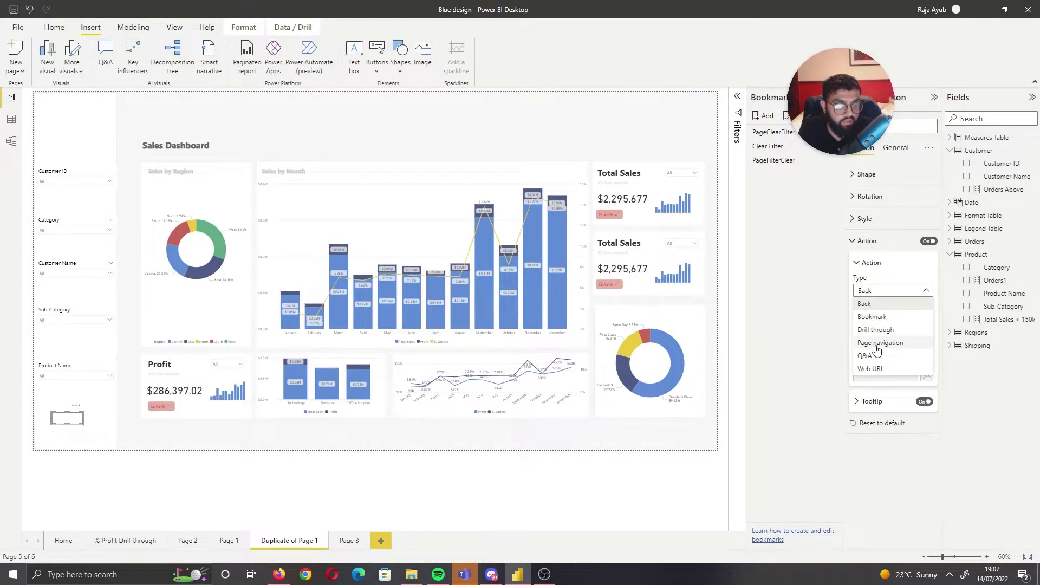
{"action": "left_click", "coordinate": [873, 316]}
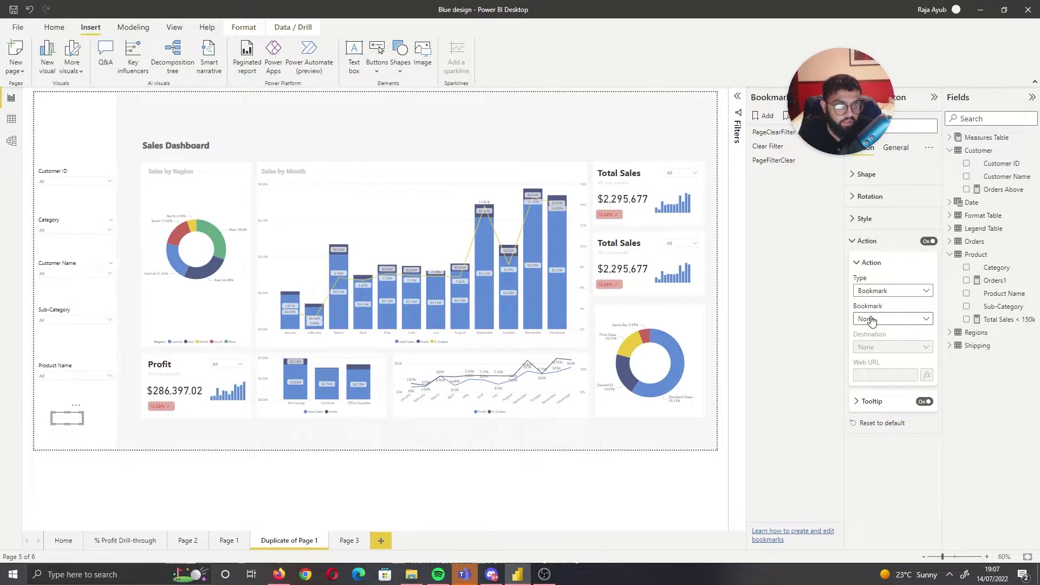
{"action": "left_click", "coordinate": [874, 320]}
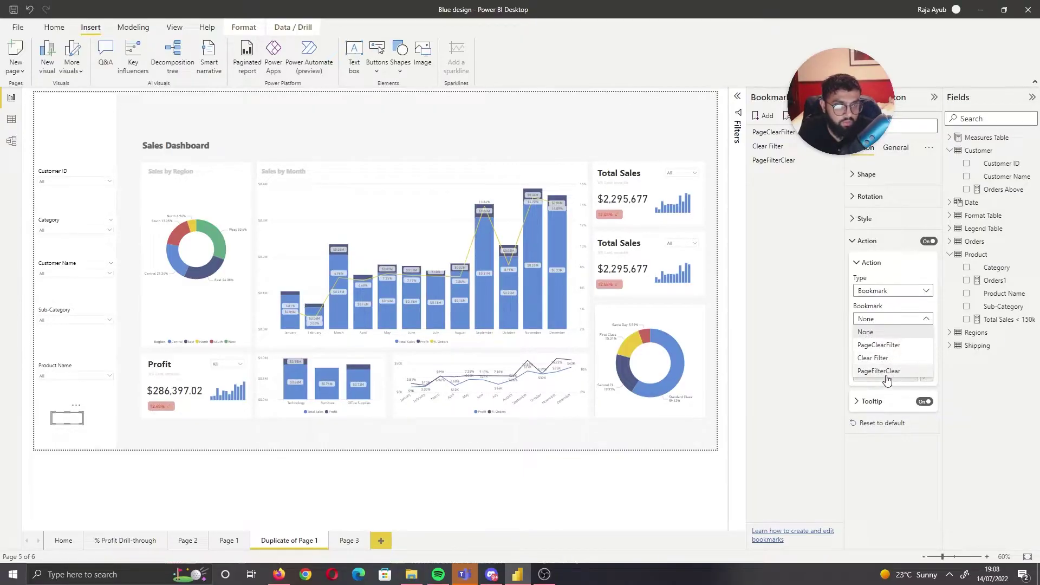
{"action": "left_click", "coordinate": [879, 371]}
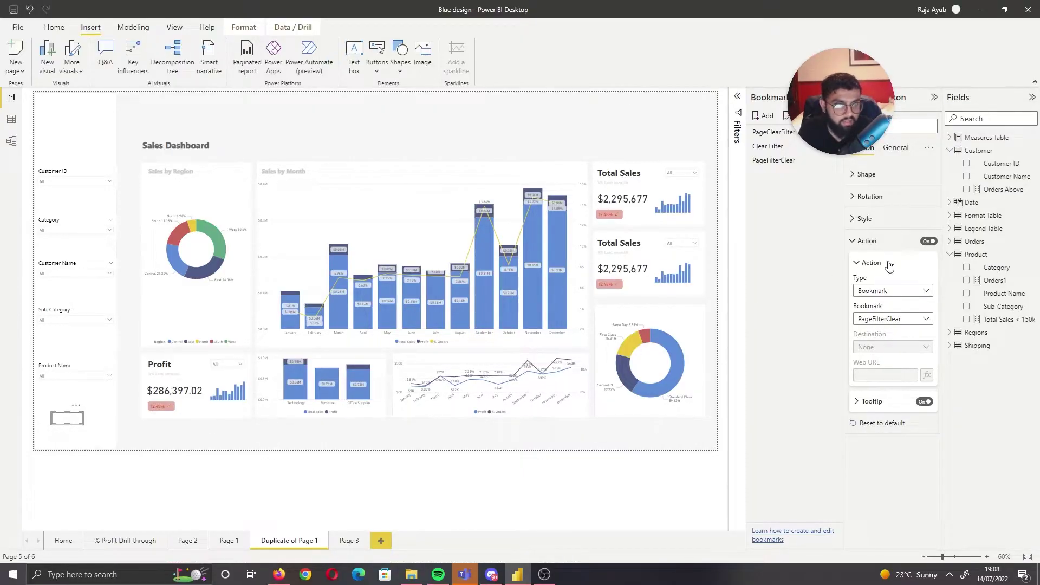
Step: Turn on the button's text label and give it a purple font colour
{"action": "left_click", "coordinate": [867, 221]}
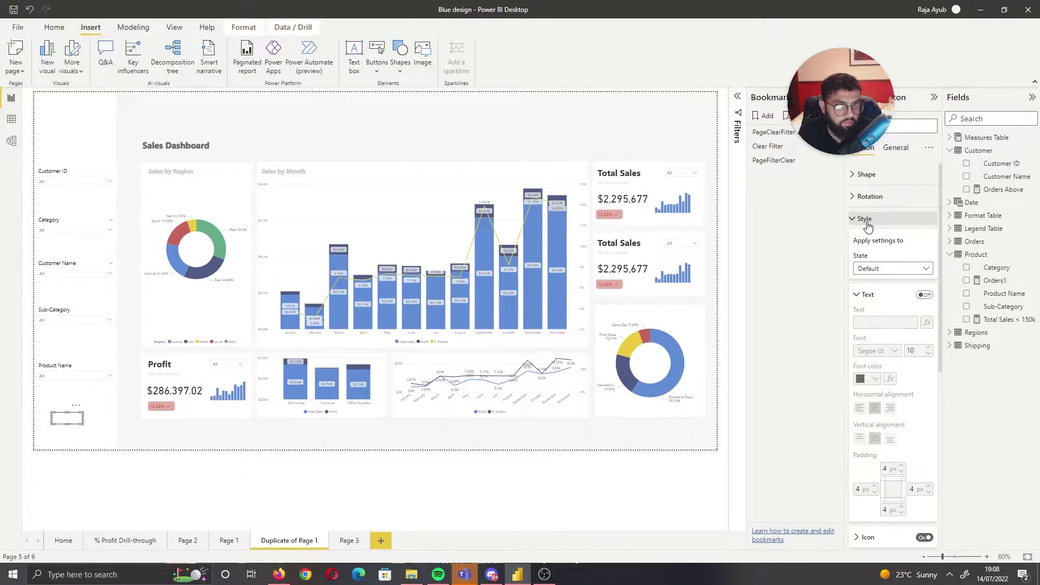
{"action": "left_click", "coordinate": [920, 294]}
{"action": "left_click", "coordinate": [924, 294]}
{"action": "left_click", "coordinate": [866, 295]}
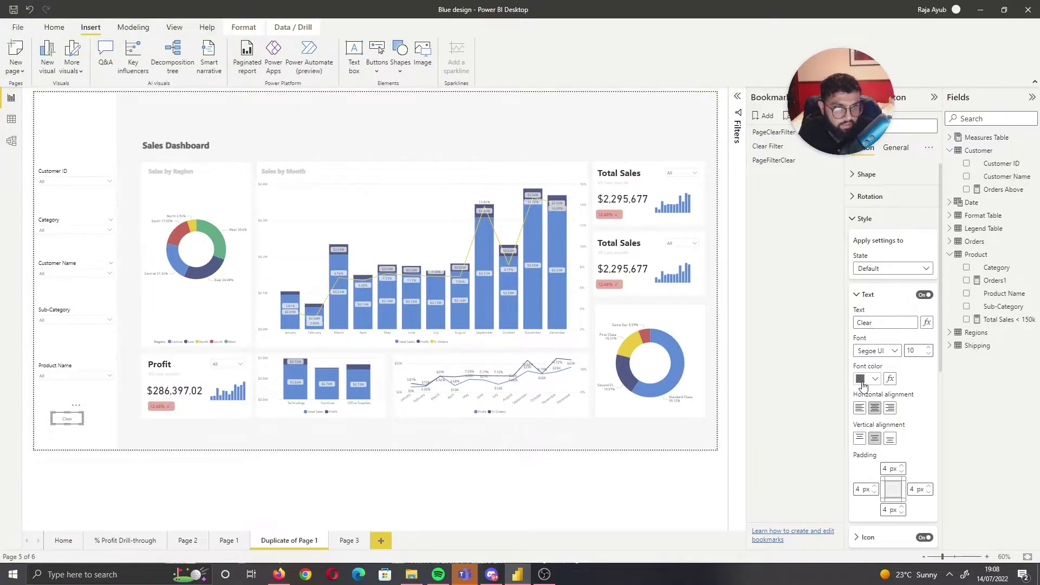
{"action": "left_click", "coordinate": [863, 380]}
{"action": "left_click", "coordinate": [868, 338]}
{"action": "scroll", "coordinate": [855, 376], "scroll_direction": "down", "scroll_amount": 3}
{"action": "scroll", "coordinate": [855, 375], "scroll_direction": "down", "scroll_amount": 3}
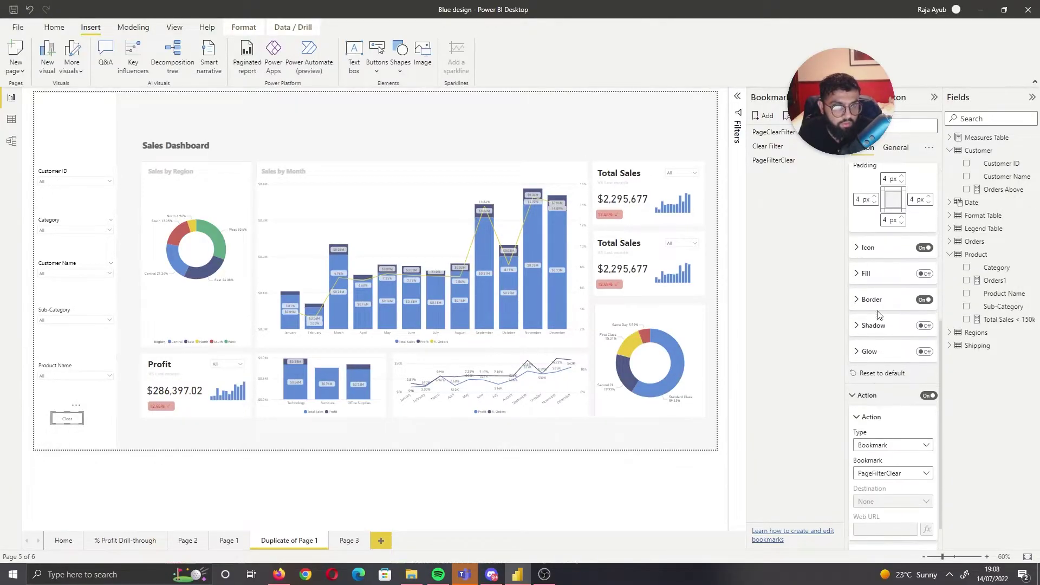
Step: Fill the button with dark slate blue at 0% transparency and make its text white
{"action": "left_click", "coordinate": [925, 274]}
{"action": "left_click", "coordinate": [862, 273]}
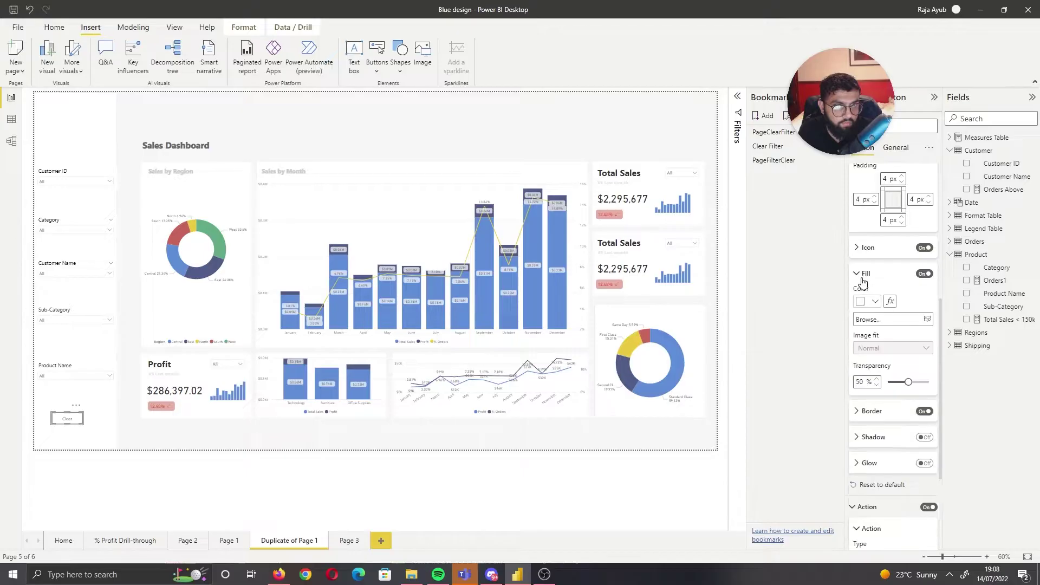
{"action": "left_click", "coordinate": [867, 301]}
{"action": "left_click", "coordinate": [868, 463]}
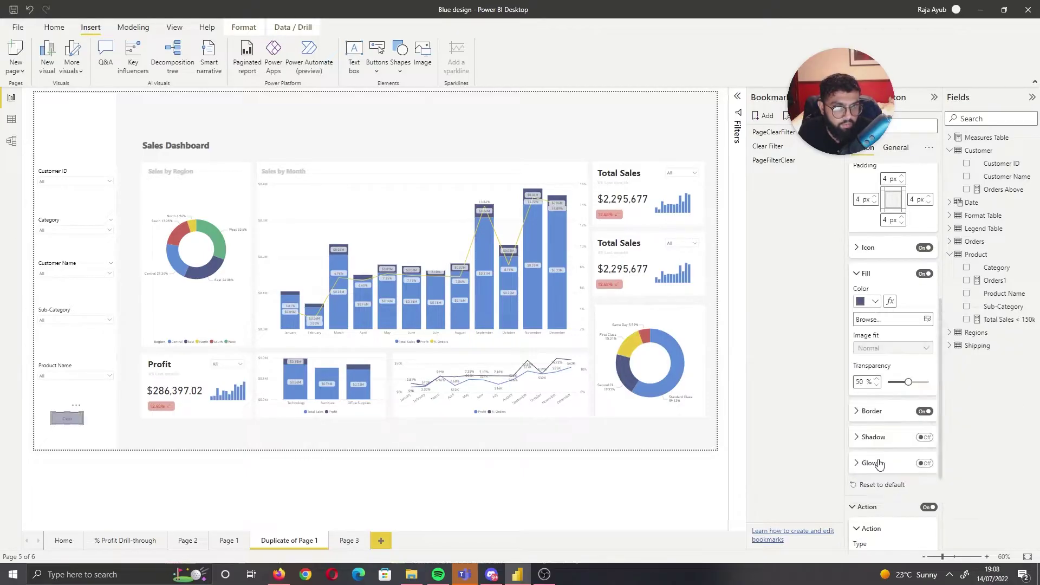
{"action": "left_click_drag", "start_coordinate": [908, 381], "coordinate": [888, 381]}
{"action": "scroll", "coordinate": [878, 360], "scroll_direction": "up", "scroll_amount": 7}
{"action": "left_click", "coordinate": [874, 379]}
{"action": "left_click", "coordinate": [868, 207]}
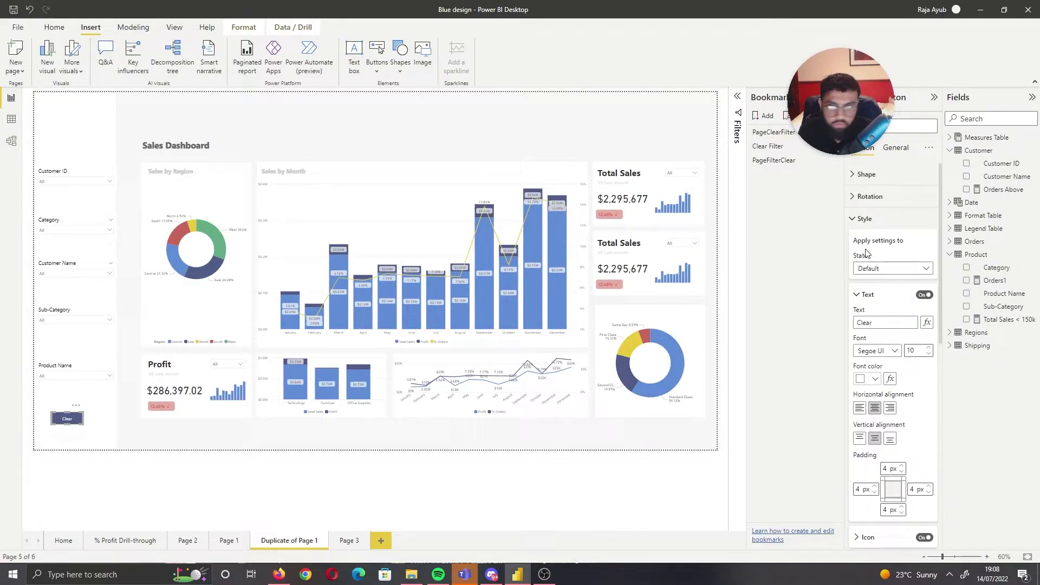
Step: Round the corners to 5 px, enlarge the button to about 107×44, set font size 11 and align it
{"action": "left_click", "coordinate": [867, 174]}
{"action": "left_click", "coordinate": [888, 292]}
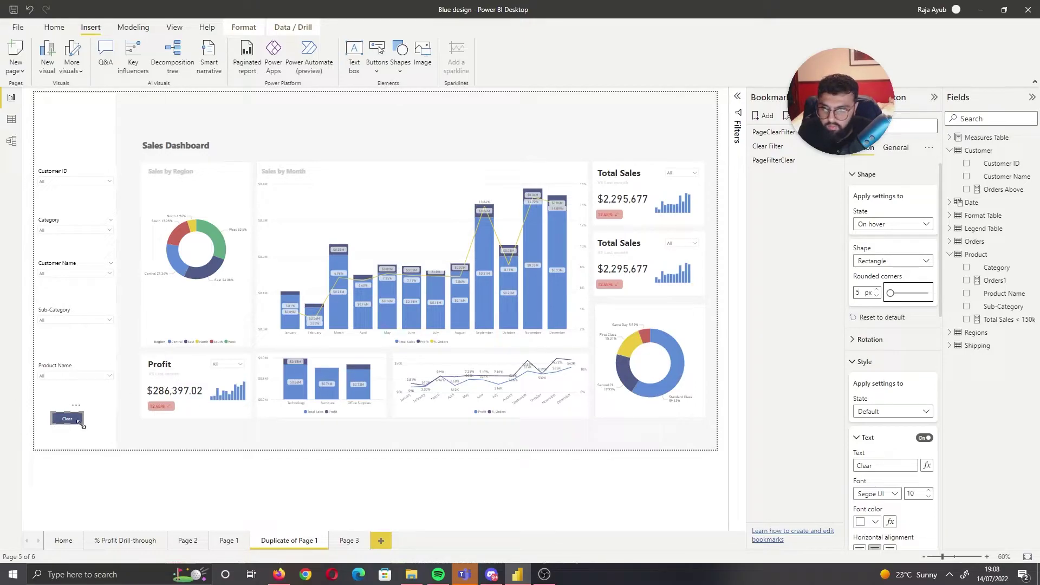
{"action": "left_click_drag", "start_coordinate": [82, 425], "coordinate": [109, 435]}
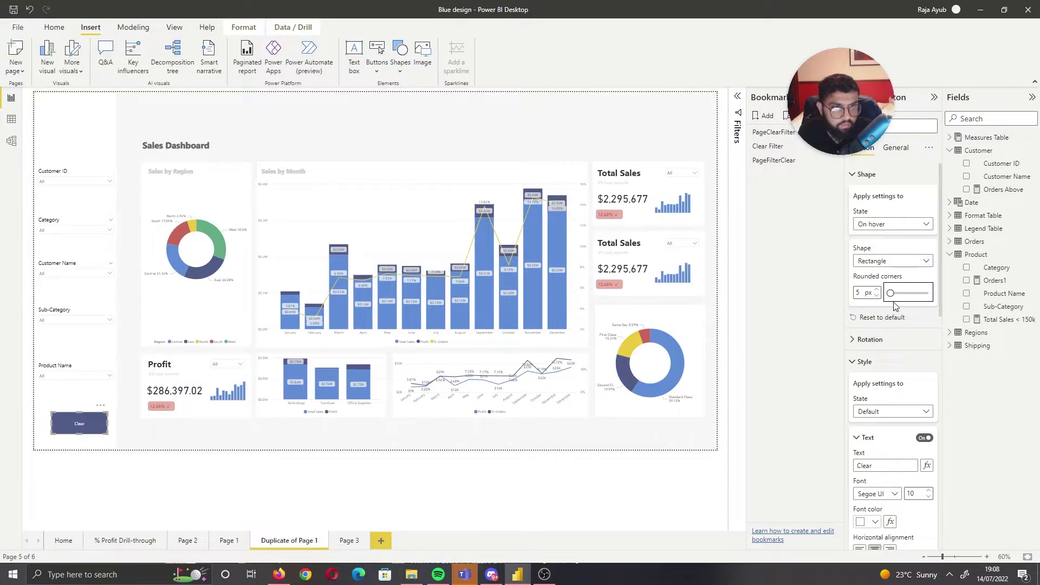
{"action": "scroll", "coordinate": [901, 319], "scroll_direction": "down", "scroll_amount": 3}
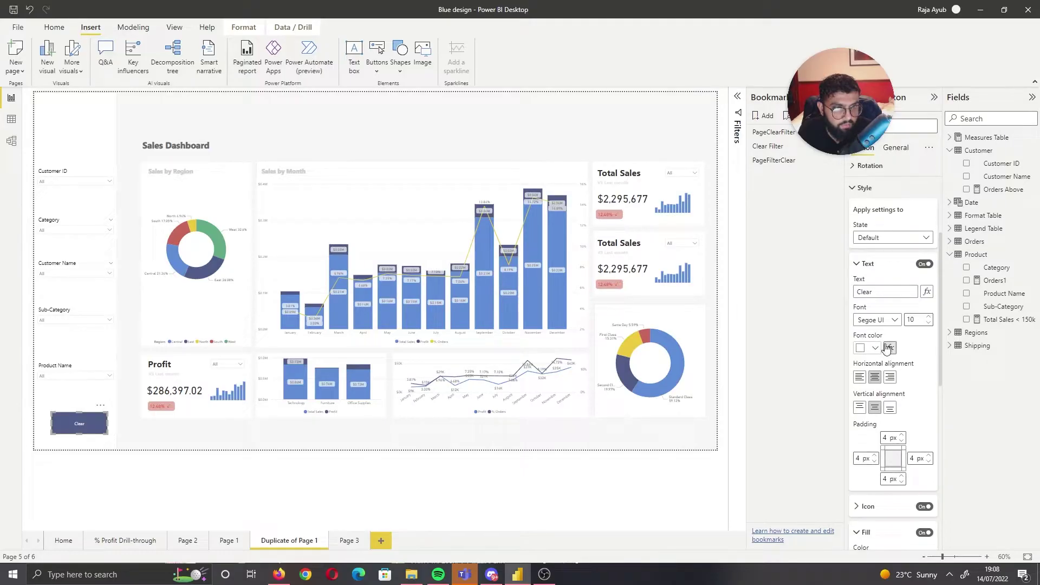
{"action": "scroll", "coordinate": [888, 348], "scroll_direction": "down", "scroll_amount": 1}
{"action": "left_click", "coordinate": [928, 259]}
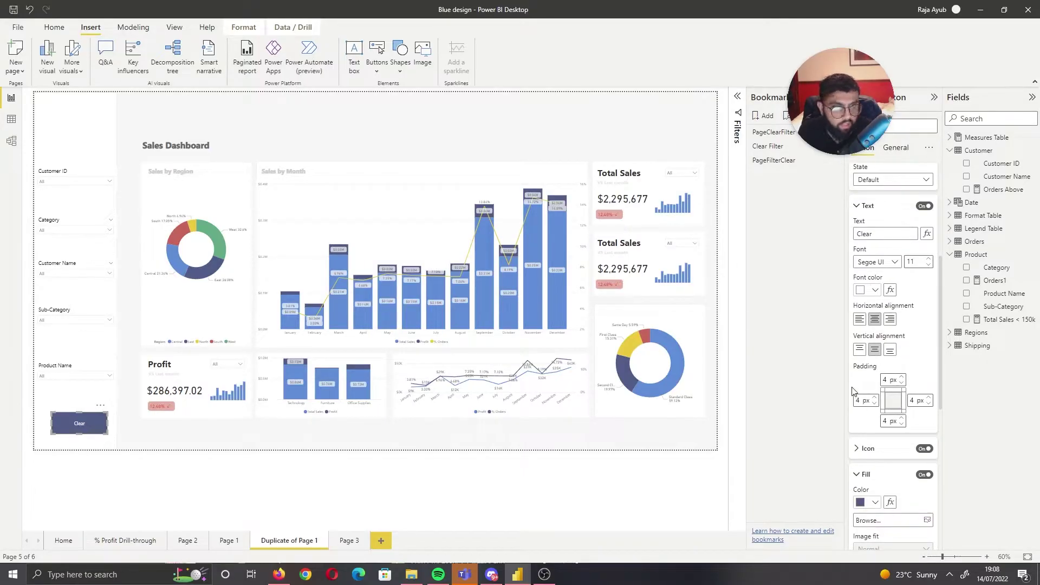
{"action": "left_click_drag", "start_coordinate": [87, 423], "coordinate": [83, 423]}
Step: Filter the Customer ID slicer to two customer IDs, then reset with the Clear button
{"action": "left_click", "coordinate": [124, 432]}
{"action": "left_click", "coordinate": [71, 181]}
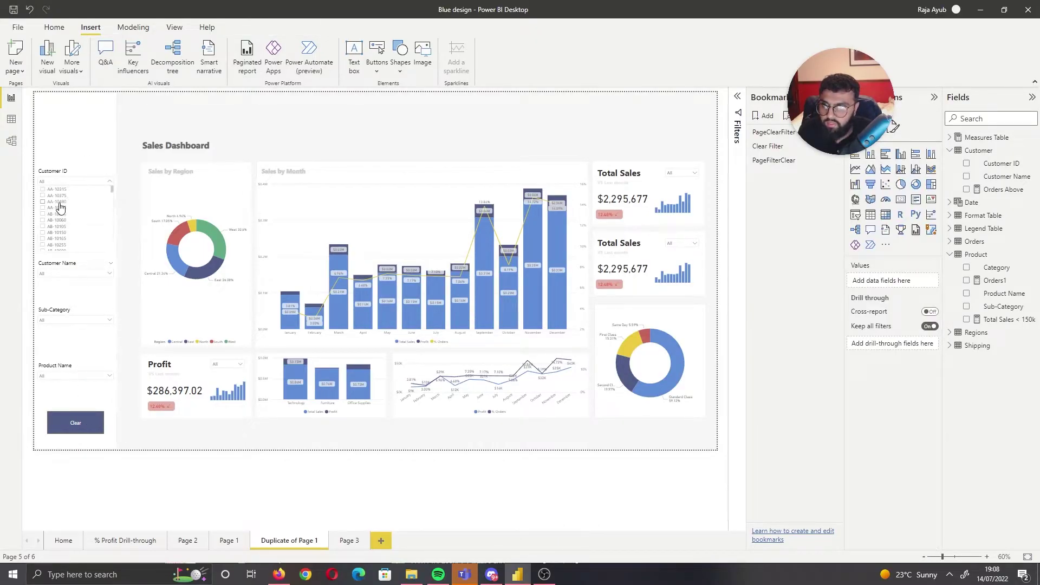
{"action": "left_click", "coordinate": [57, 202]}
{"action": "left_click", "coordinate": [57, 232]}
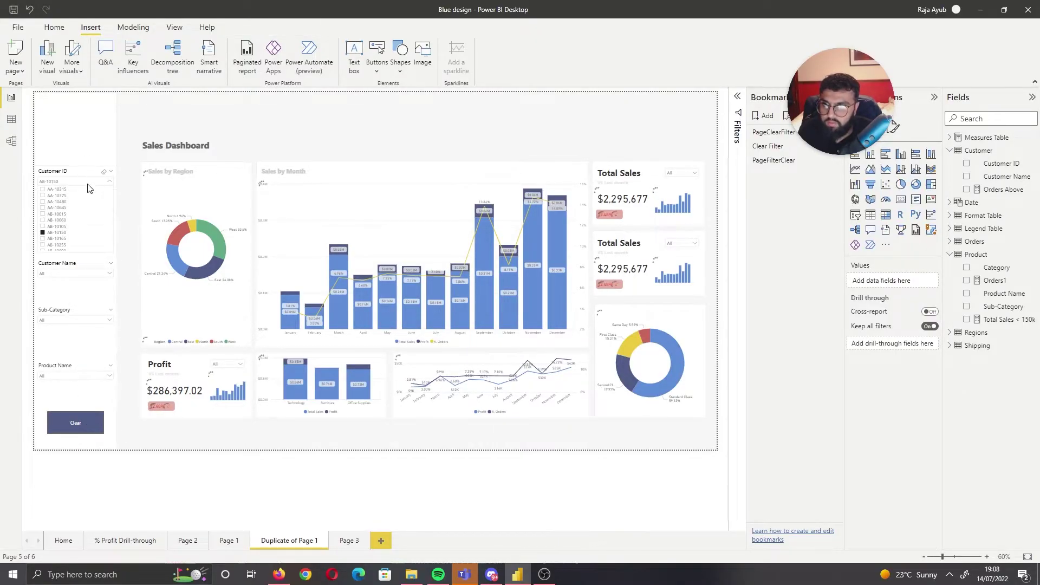
{"action": "left_click", "coordinate": [57, 214], "text": "ctrl"}
{"action": "left_click", "coordinate": [73, 183]}
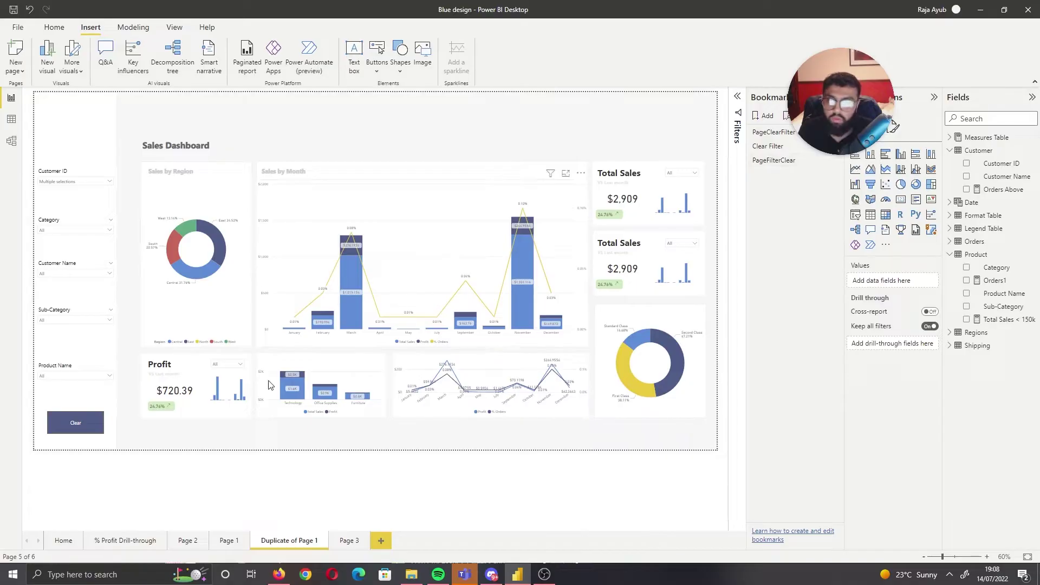
{"action": "left_click", "coordinate": [86, 424], "text": "ctrl"}
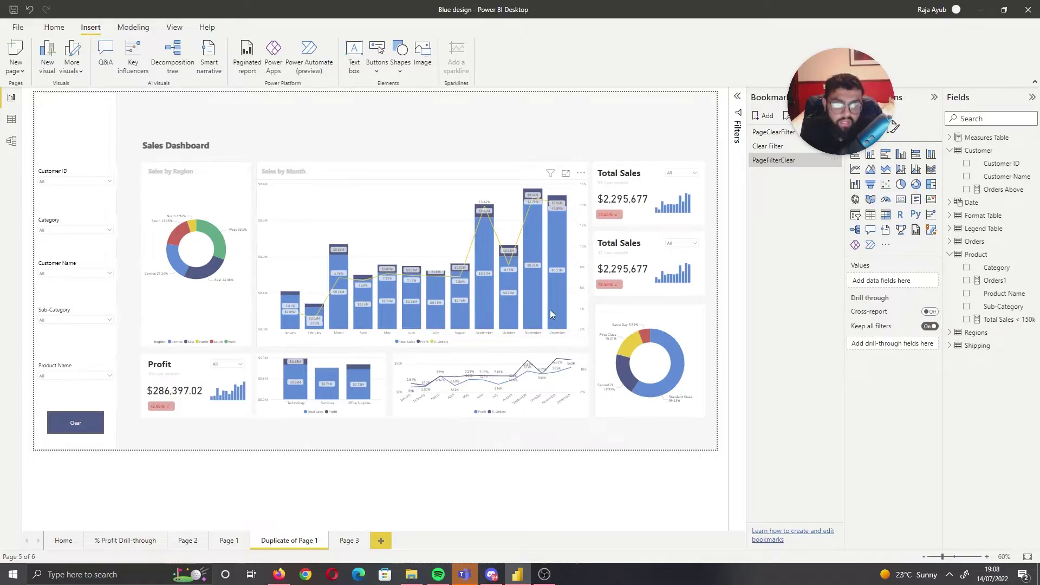
Step: Cross-filter the chart to November and December bars, then clear it with the Clear button
{"action": "left_click", "coordinate": [557, 292]}
{"action": "left_click", "coordinate": [534, 303], "text": "ctrl"}
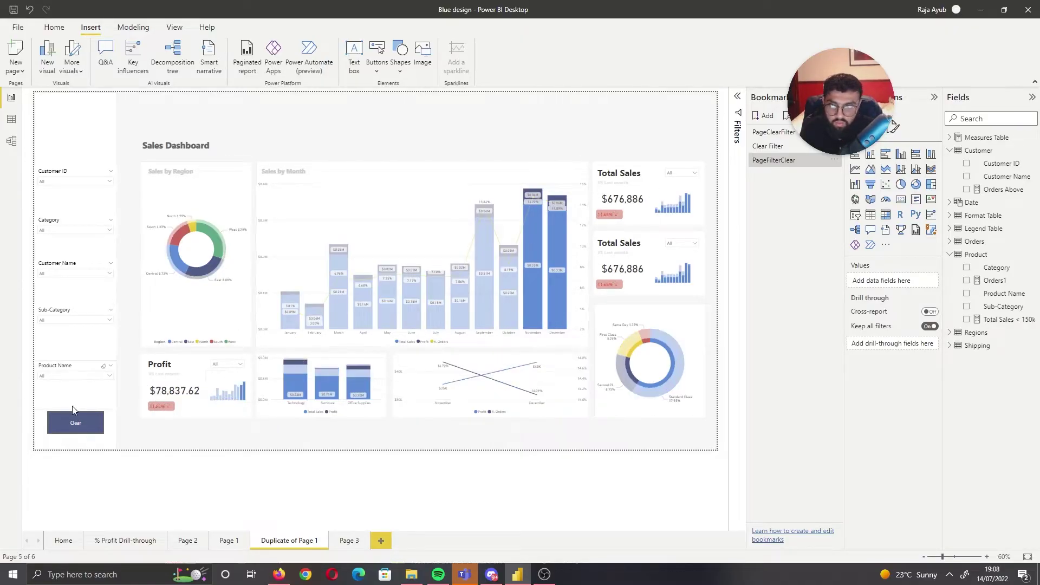
{"action": "left_click", "coordinate": [75, 423], "text": "ctrl"}
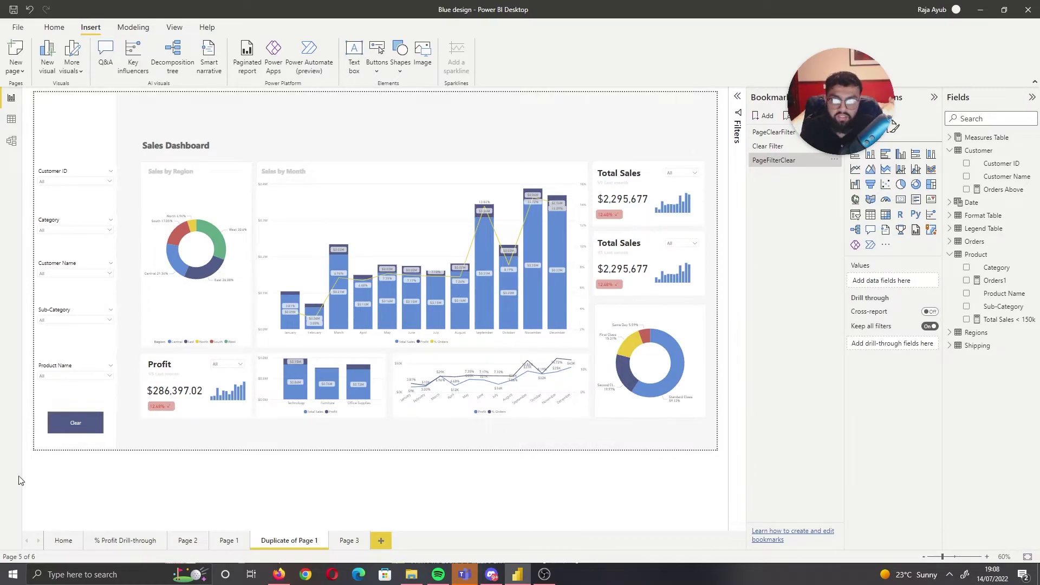
Step: Set the Clear button's Default state to 8 px rounded corners
{"action": "left_click", "coordinate": [87, 431]}
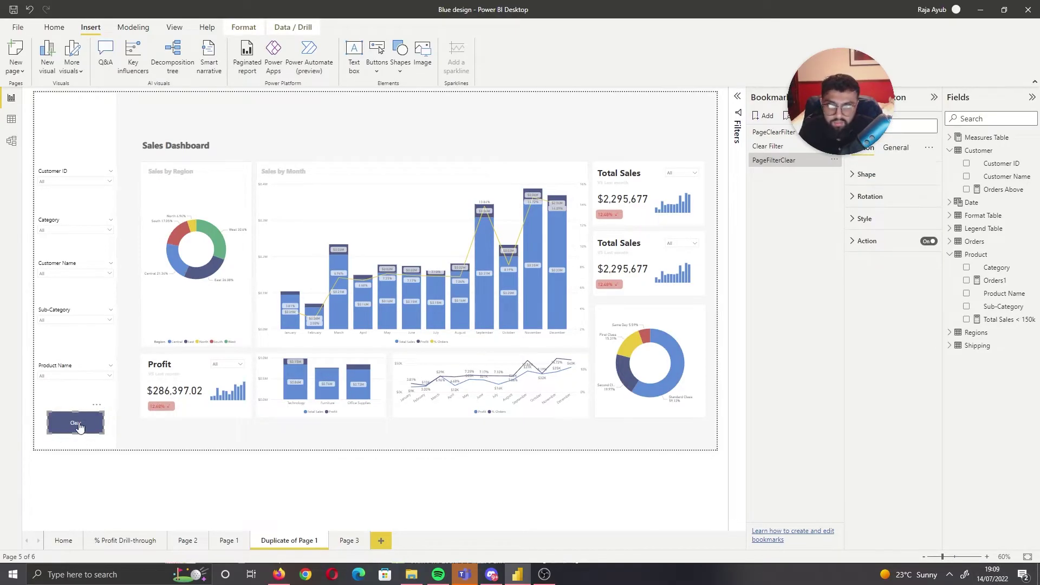
{"action": "left_click", "coordinate": [153, 453]}
{"action": "left_click", "coordinate": [92, 437]}
{"action": "left_click", "coordinate": [124, 440]}
{"action": "left_click", "coordinate": [86, 428]}
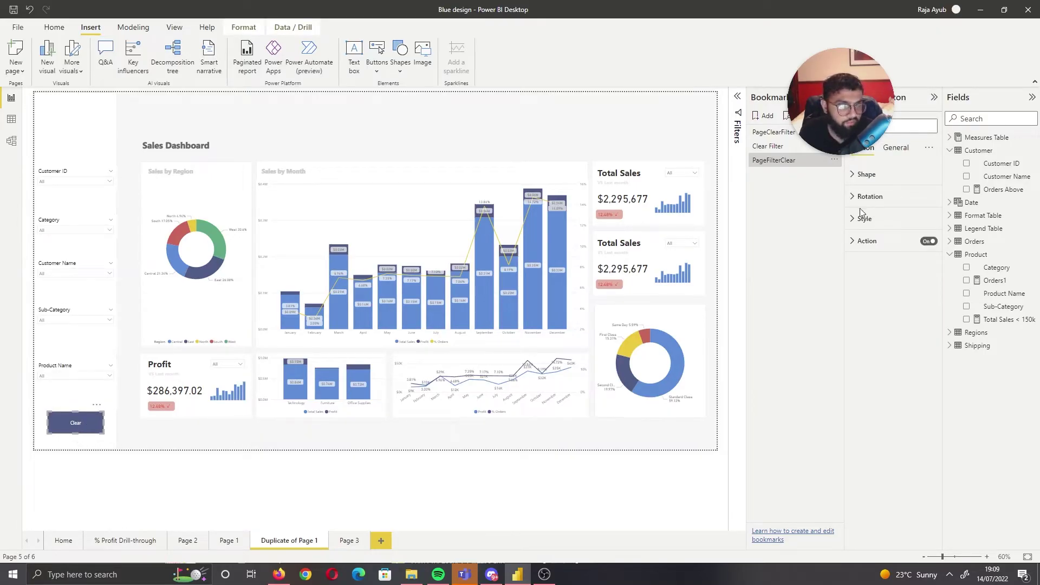
{"action": "left_click", "coordinate": [867, 174]}
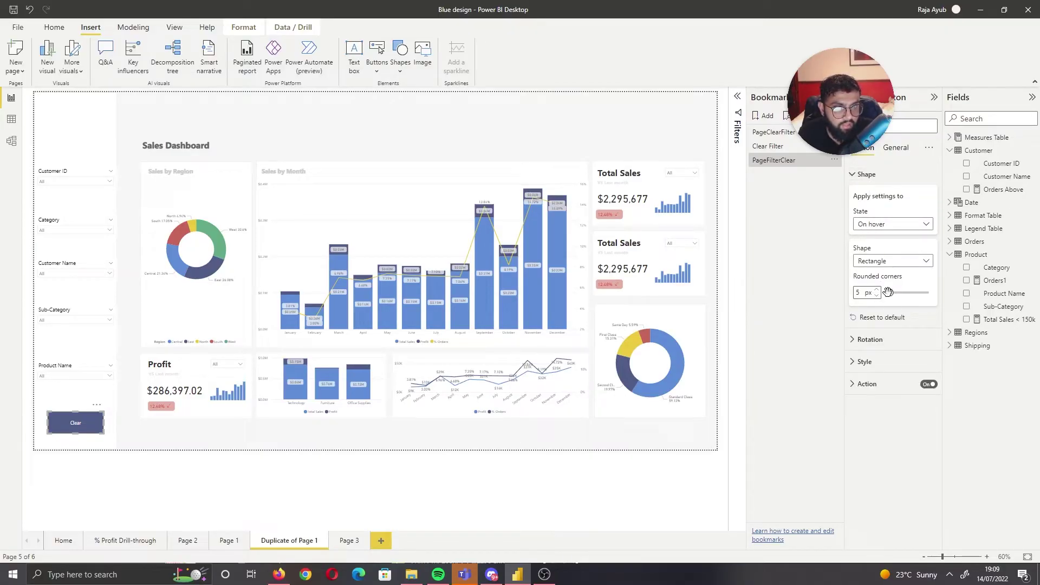
{"action": "left_click", "coordinate": [867, 224]}
{"action": "left_click", "coordinate": [870, 241]}
{"action": "left_click_drag", "start_coordinate": [890, 293], "coordinate": [892, 293]}
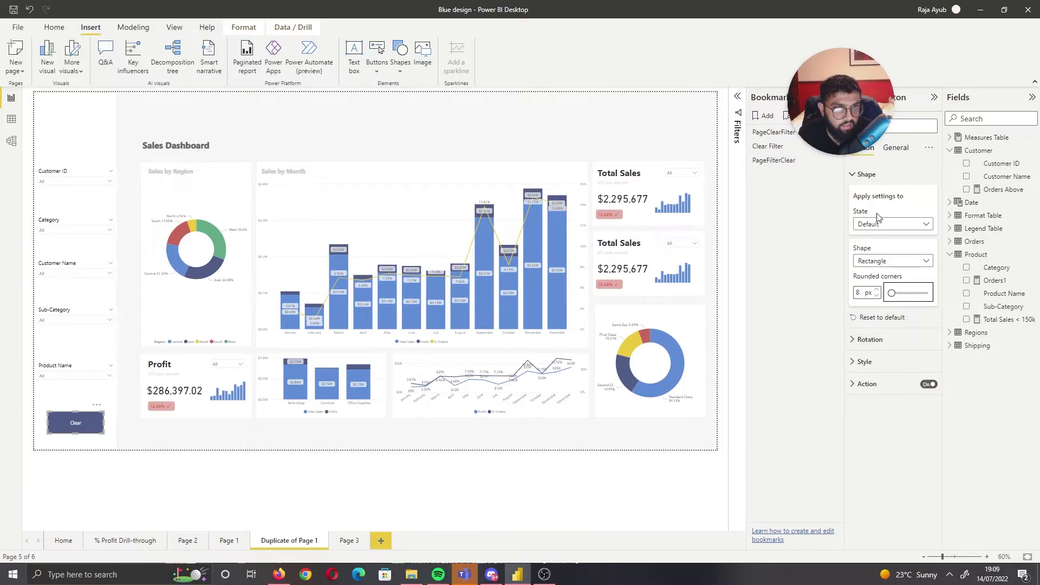
Step: Style the button's On hover state with dark blue text and a white fill
{"action": "left_click", "coordinate": [864, 361]}
{"action": "scroll", "coordinate": [867, 347], "scroll_direction": "down", "scroll_amount": 2}
{"action": "left_click", "coordinate": [877, 296]}
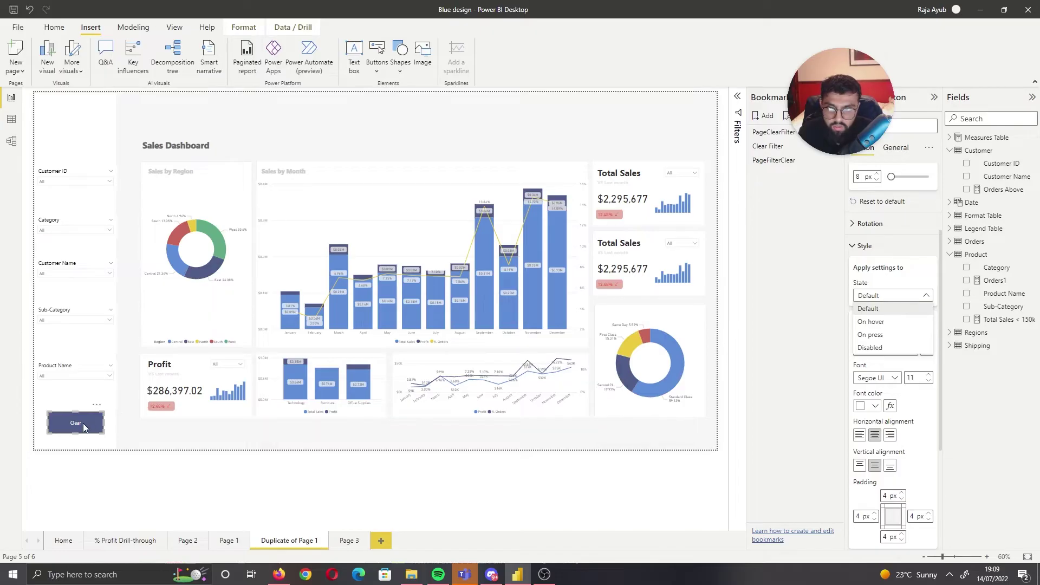
{"action": "left_click", "coordinate": [871, 322]}
{"action": "scroll", "coordinate": [888, 303], "scroll_direction": "down", "scroll_amount": 3}
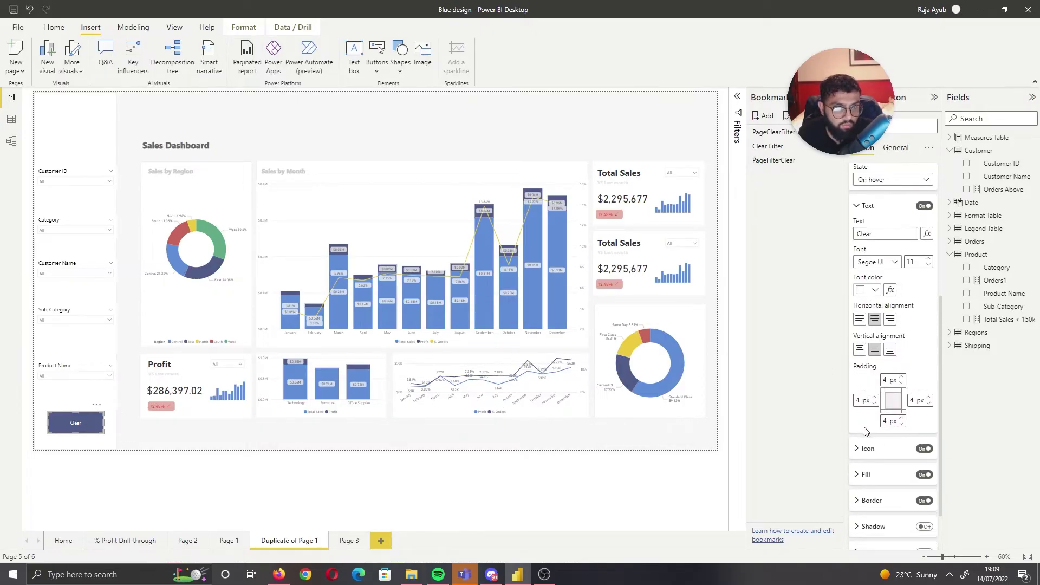
{"action": "left_click", "coordinate": [873, 291]}
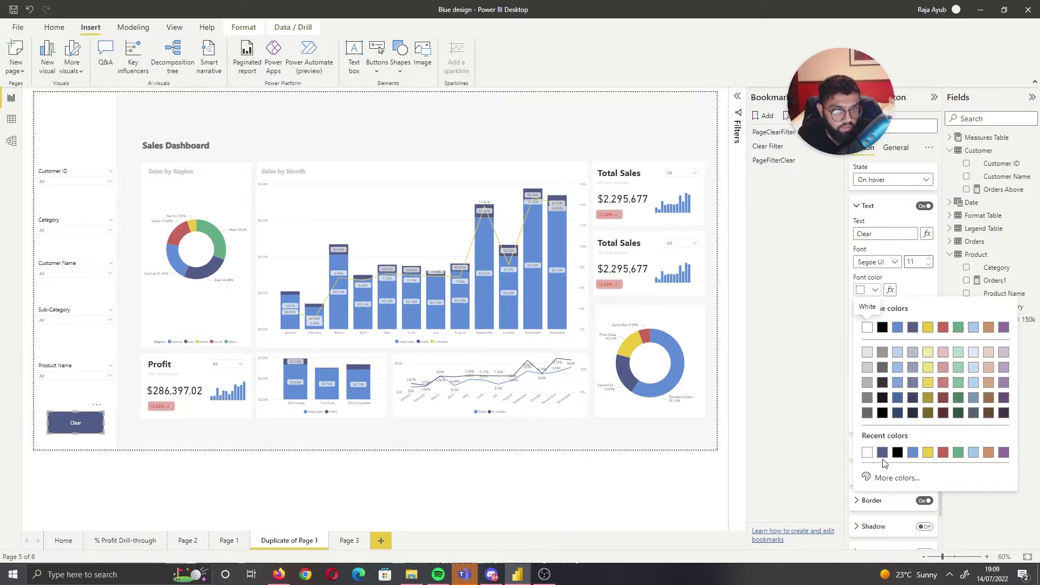
{"action": "left_click", "coordinate": [883, 453]}
{"action": "scroll", "coordinate": [883, 444], "scroll_direction": "down", "scroll_amount": 2}
{"action": "left_click", "coordinate": [870, 418]}
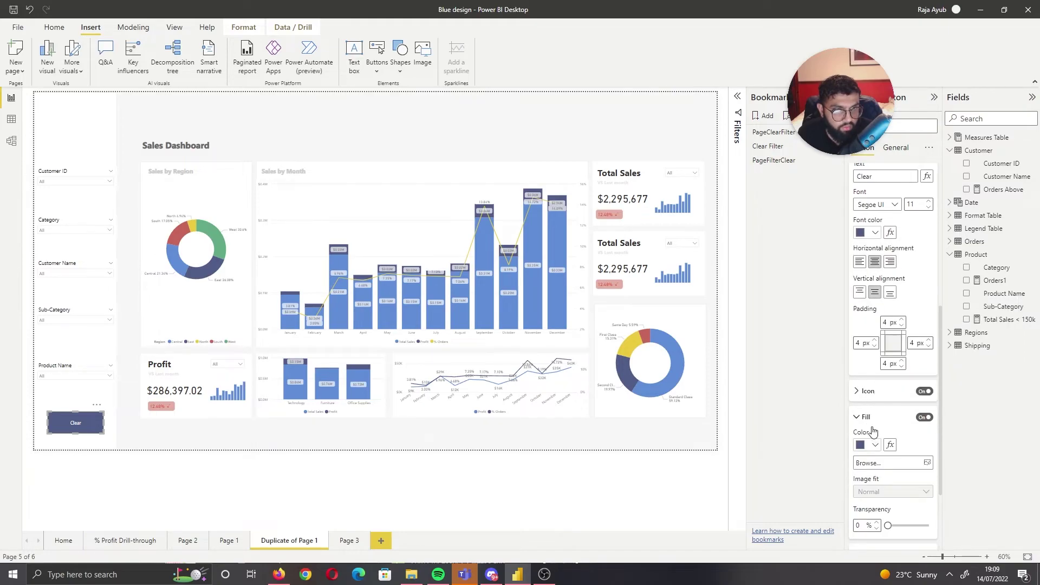
{"action": "left_click", "coordinate": [865, 444]}
{"action": "left_click", "coordinate": [867, 277]}
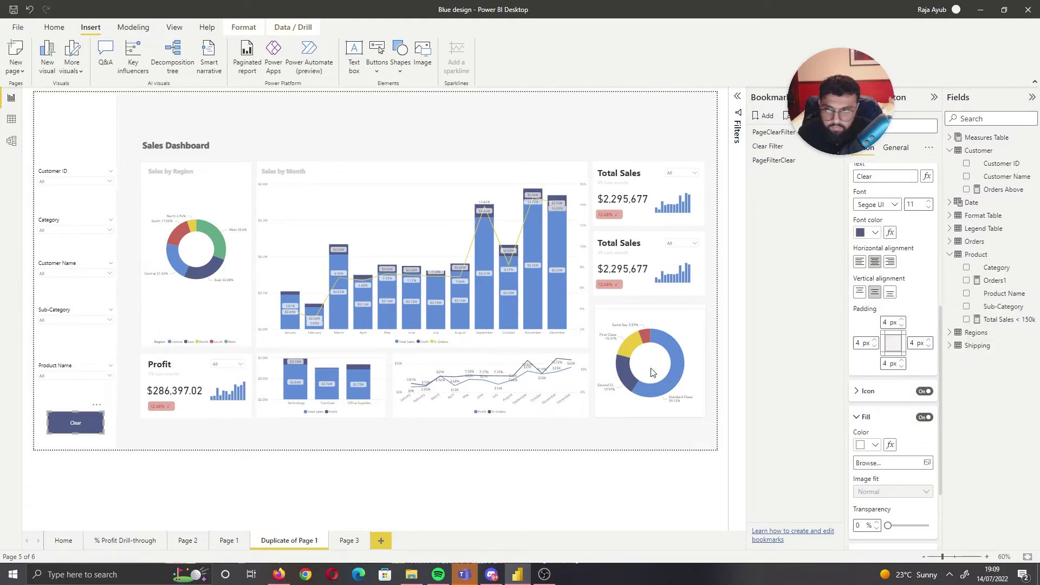
{"action": "left_click", "coordinate": [318, 446]}
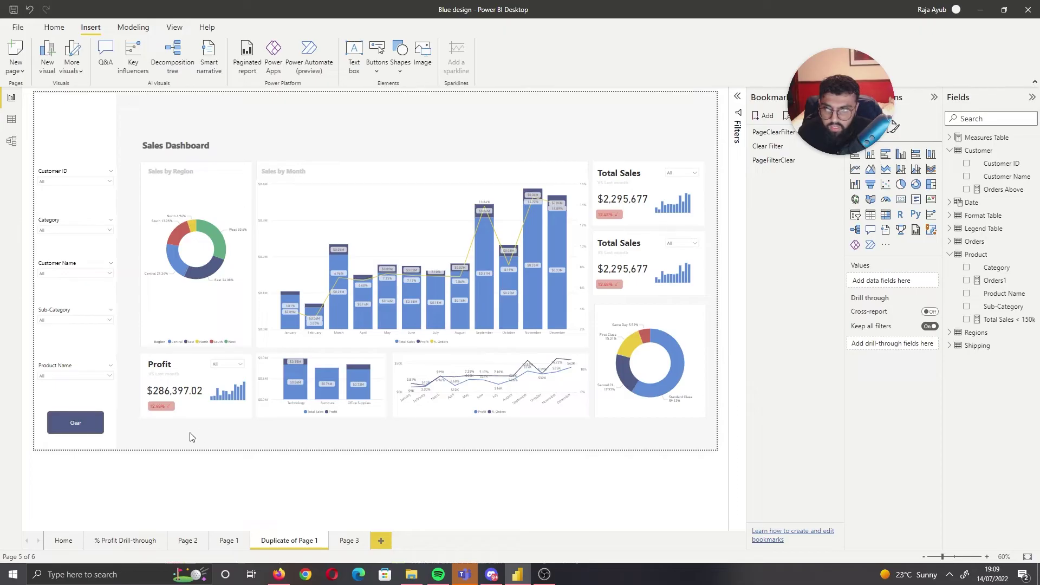
Step: Filter Customer Name to several customers, then reset to All, restoring Total Sales to $2,295,677
{"action": "left_click", "coordinate": [64, 273]}
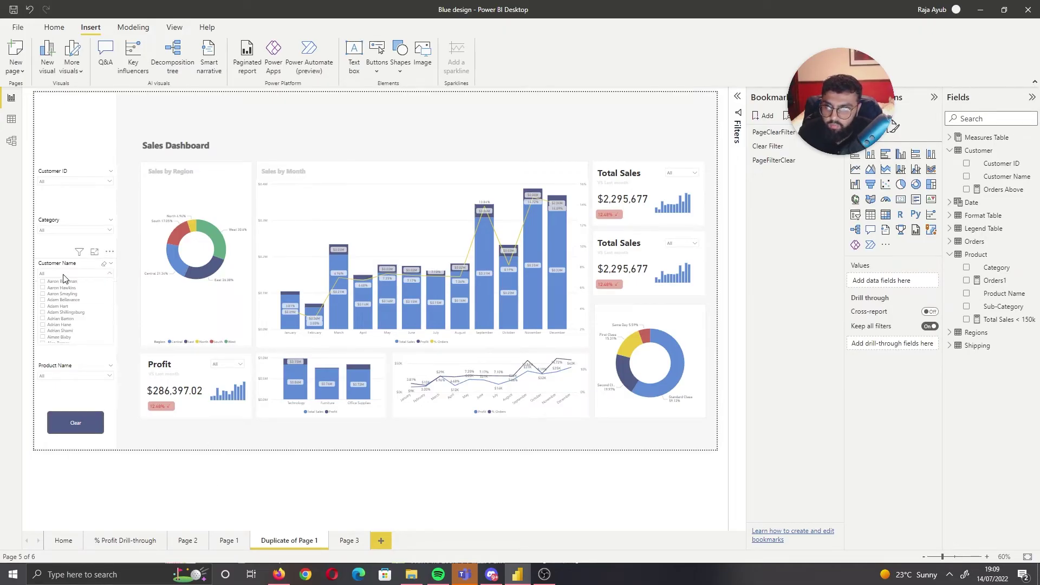
{"action": "left_click", "coordinate": [57, 324], "text": "ctrl"}
{"action": "left_click", "coordinate": [61, 312], "text": "ctrl"}
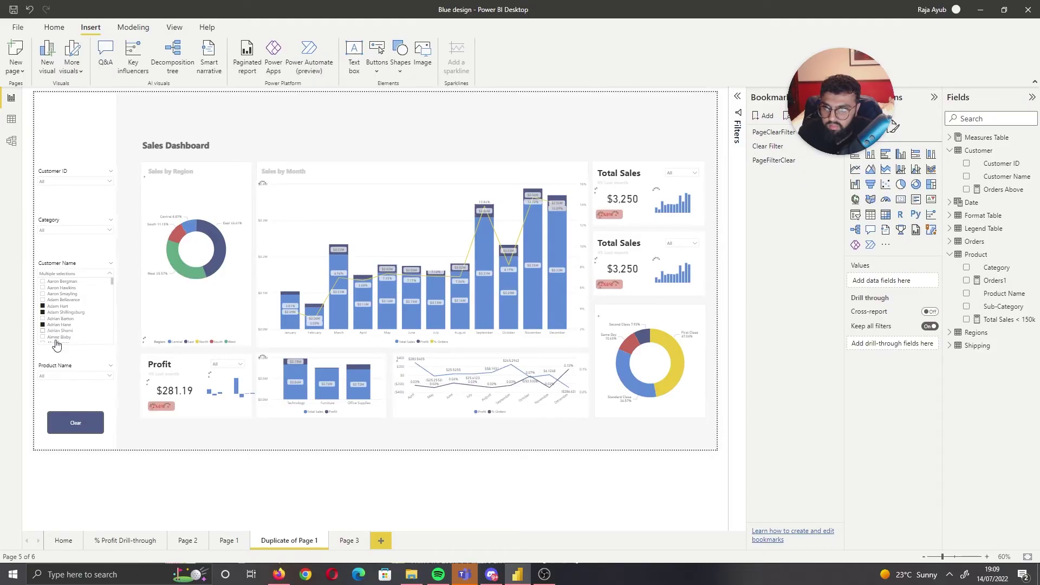
{"action": "left_click", "coordinate": [76, 427], "text": "ctrl"}
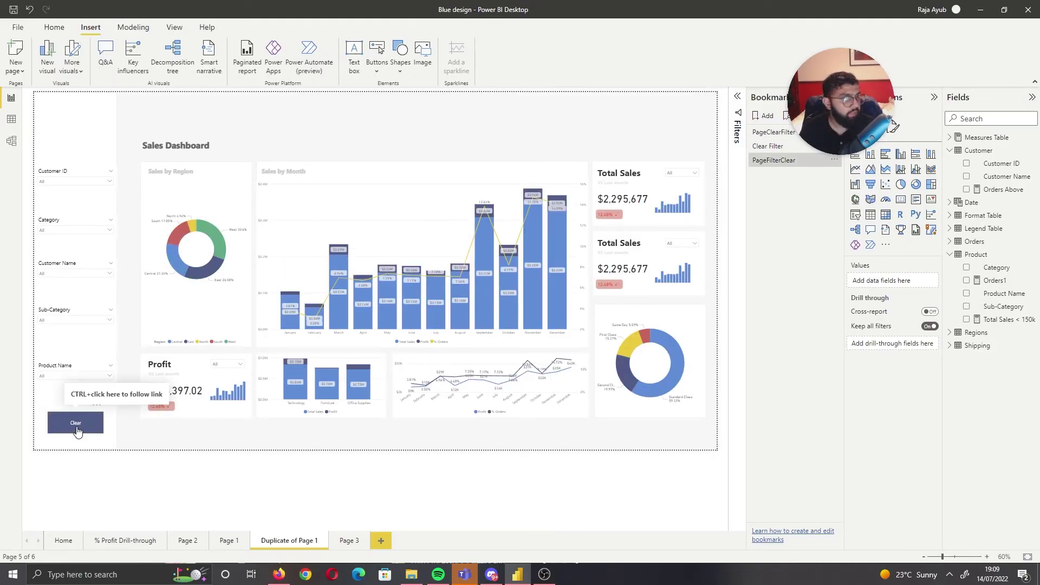